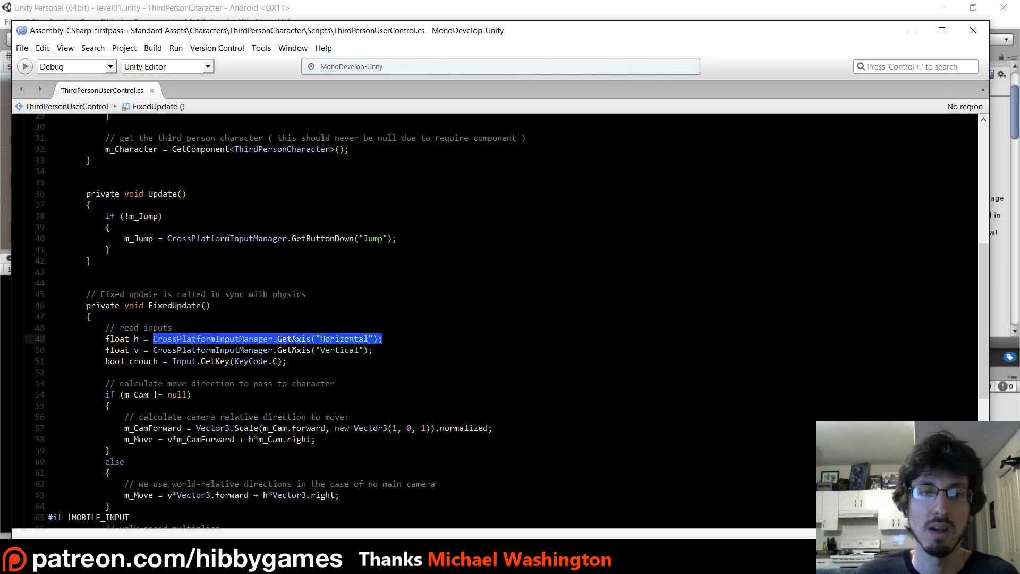
Step: Switch back to the Unity editor and add the MobileSingleStickControl prefab from CrossPlatformInput to the level01 scene hierarchy
left_click(434, 337)
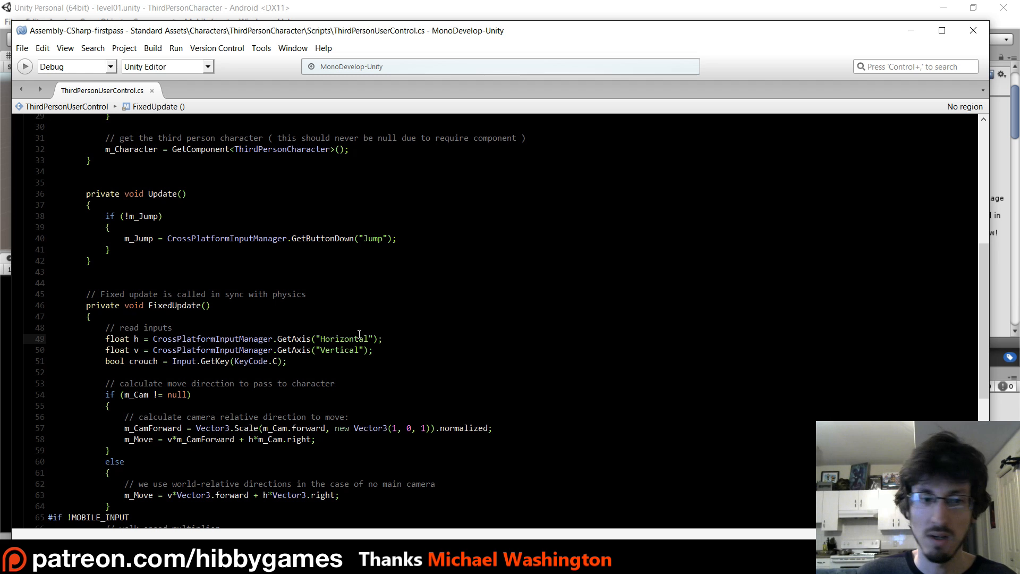
scroll(402, 343, "up", 10)
left_click(312, 7)
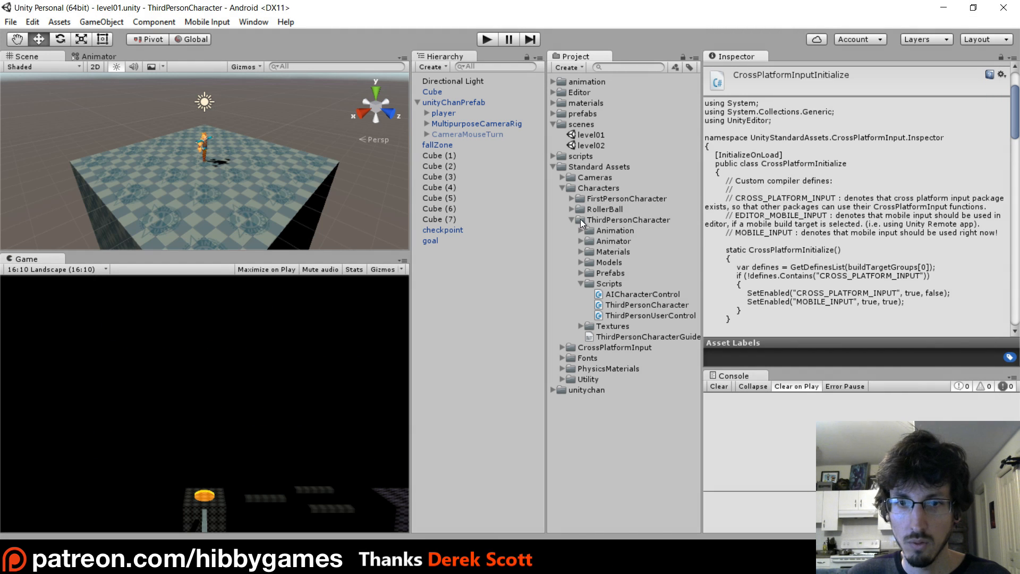
left_click(562, 346)
left_click(572, 358)
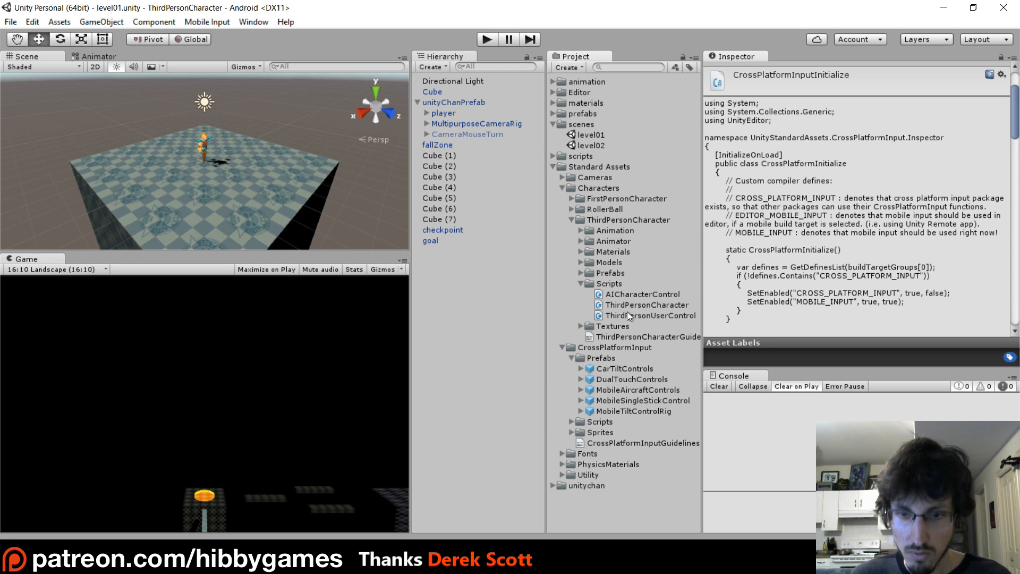
left_click_drag(635, 401, 450, 286)
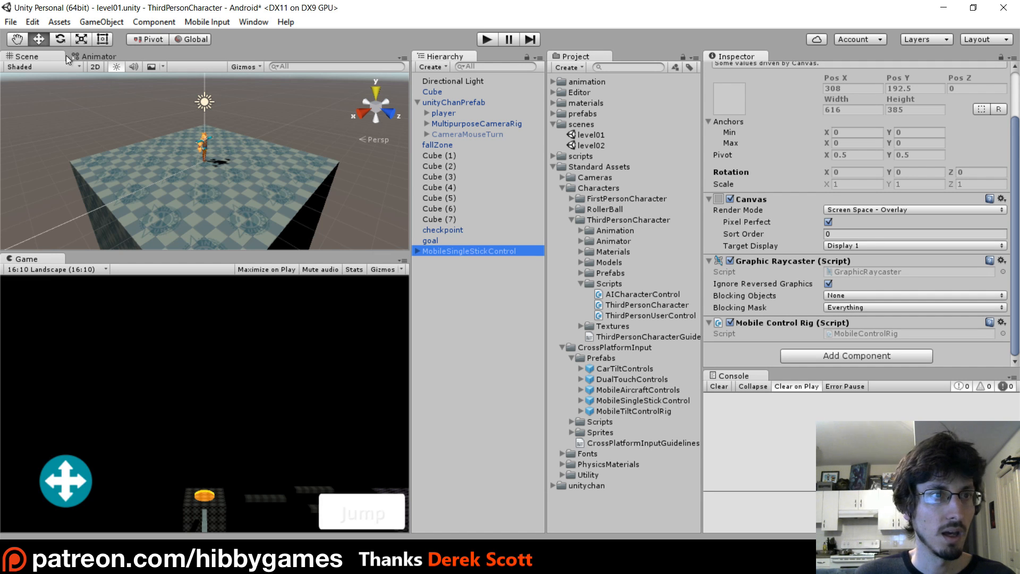
Step: Set the Unity Remote device to Any Android Device in the project's editor settings
left_click(34, 22)
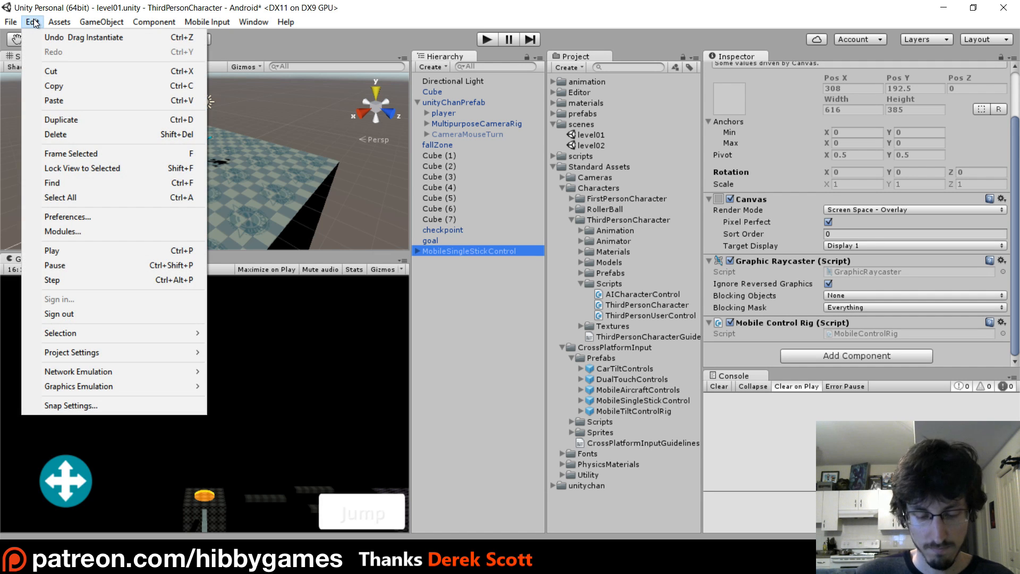
left_click(33, 22)
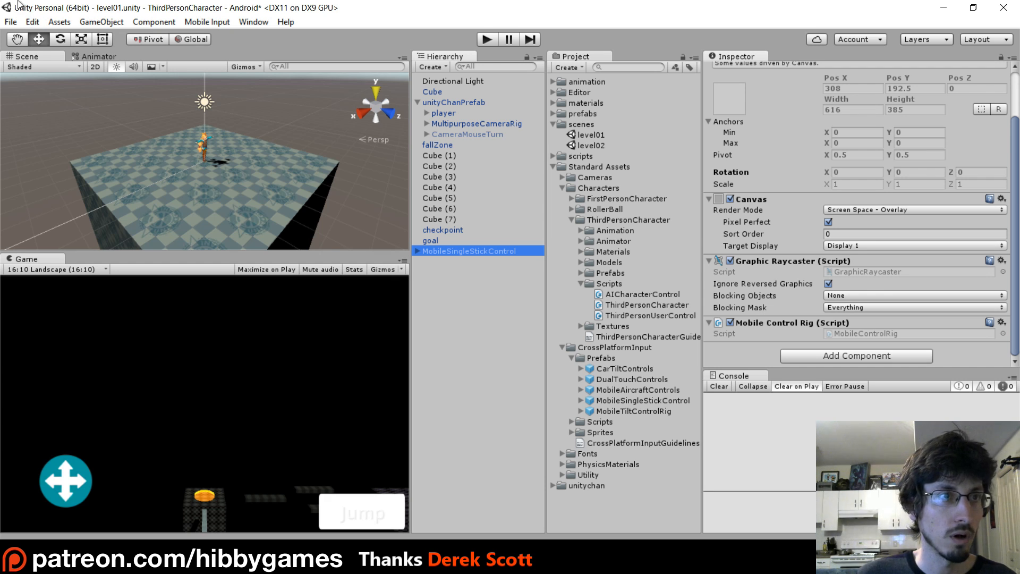
left_click(33, 22)
mouse_move(116, 353)
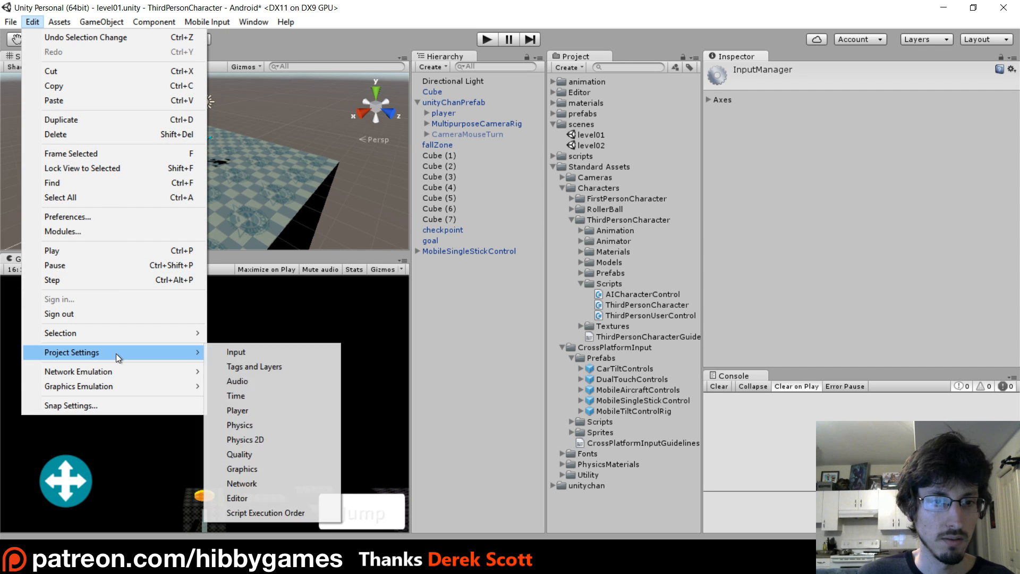
left_click(263, 497)
left_click(863, 115)
left_click(878, 141)
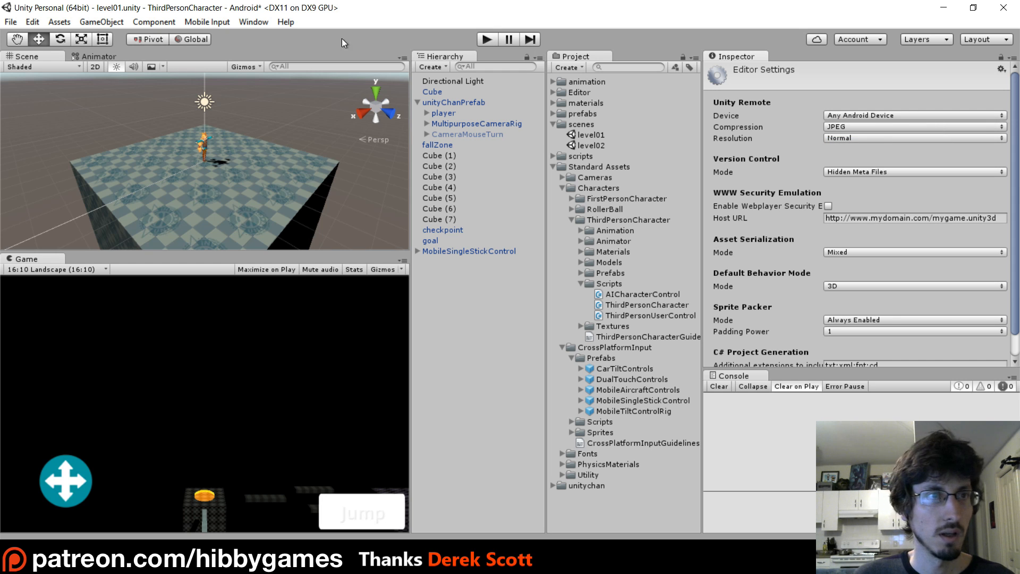
Step: Set the default orientation to Landscape Right in the Android player settings, reached from the build settings
left_click(11, 22)
left_click(37, 154)
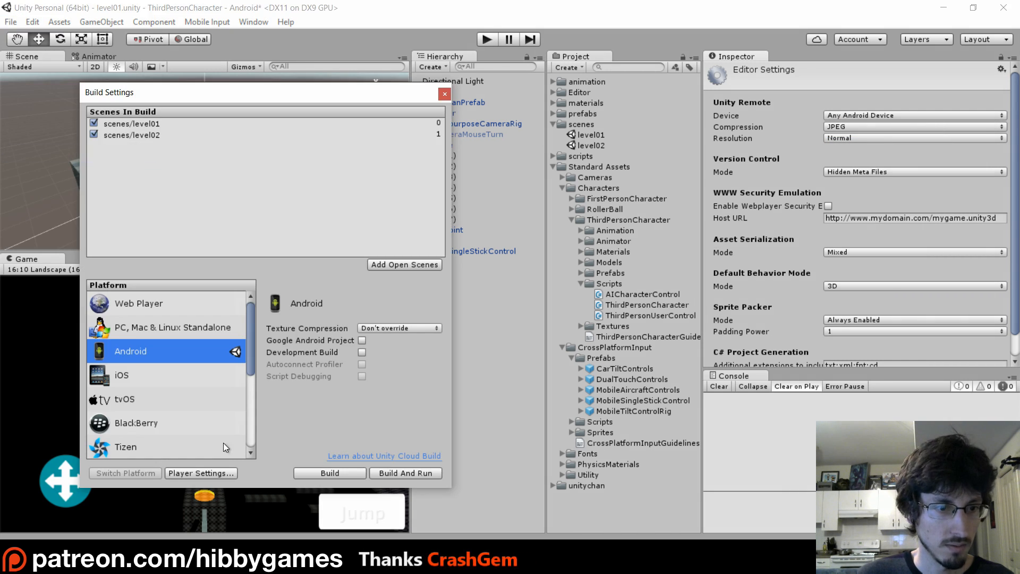
left_click(200, 473)
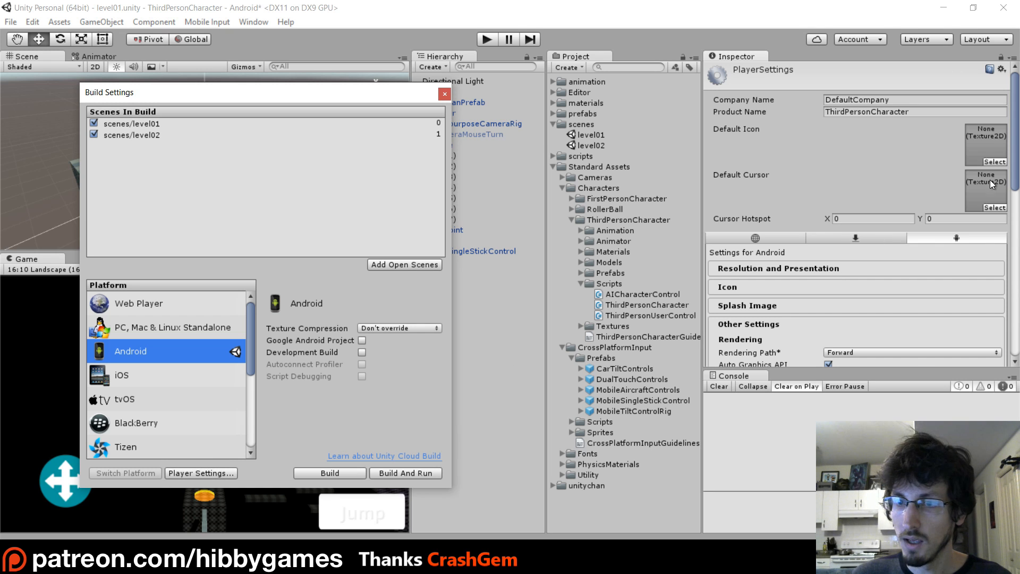
left_click(797, 266)
scroll(795, 178, "down", 3)
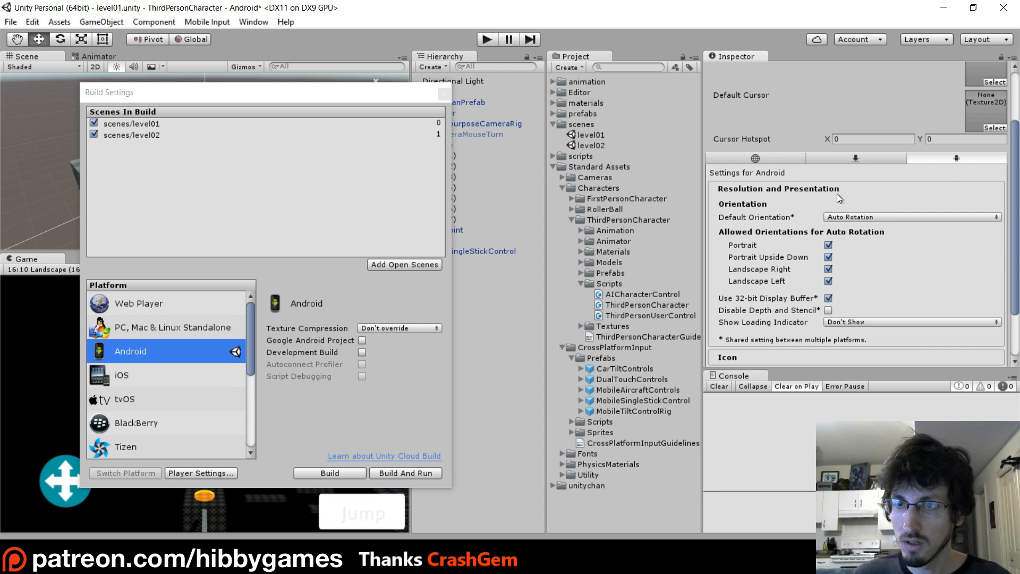
left_click(869, 219)
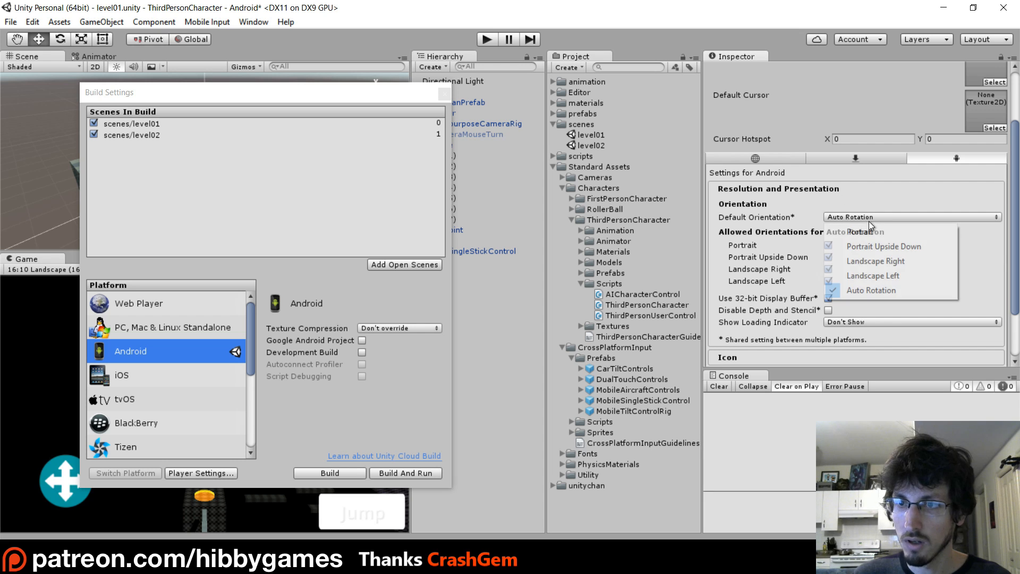
left_click(893, 263)
scroll(797, 218, "up", 3)
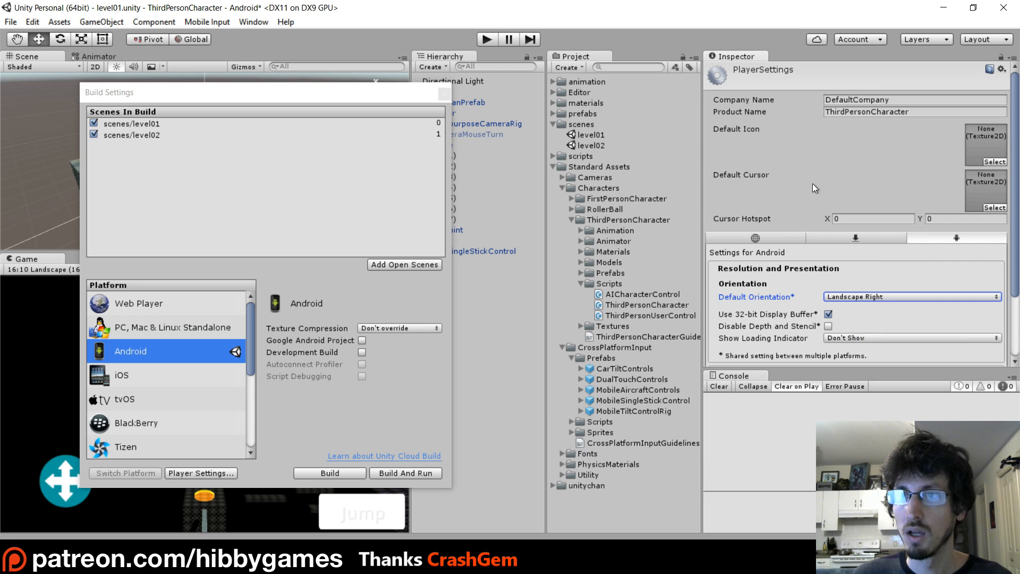
Step: Set the company name to HibbyGames and the product name to MobileChan
left_click(869, 100)
type("HibbyGames")
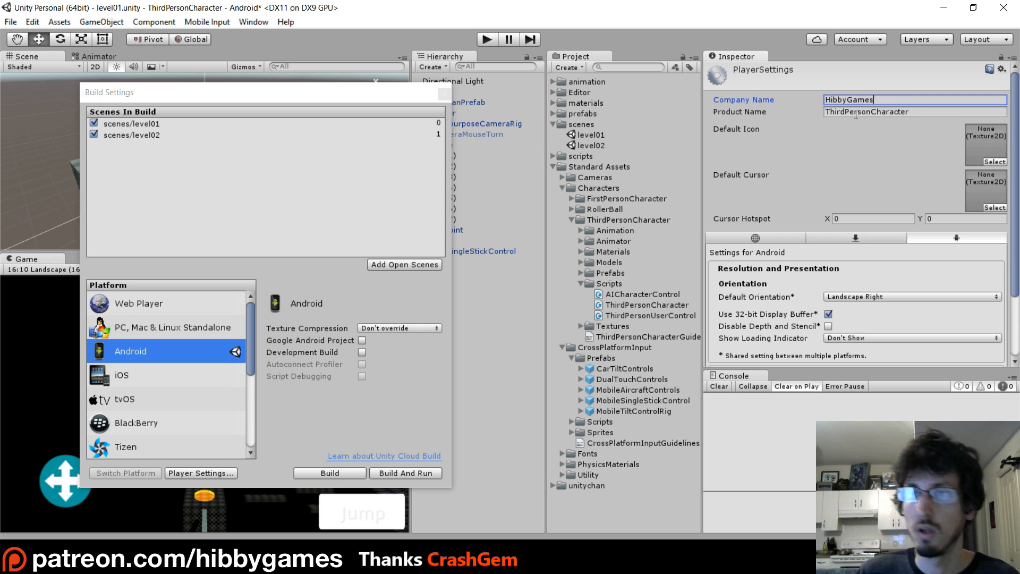
left_click(856, 112)
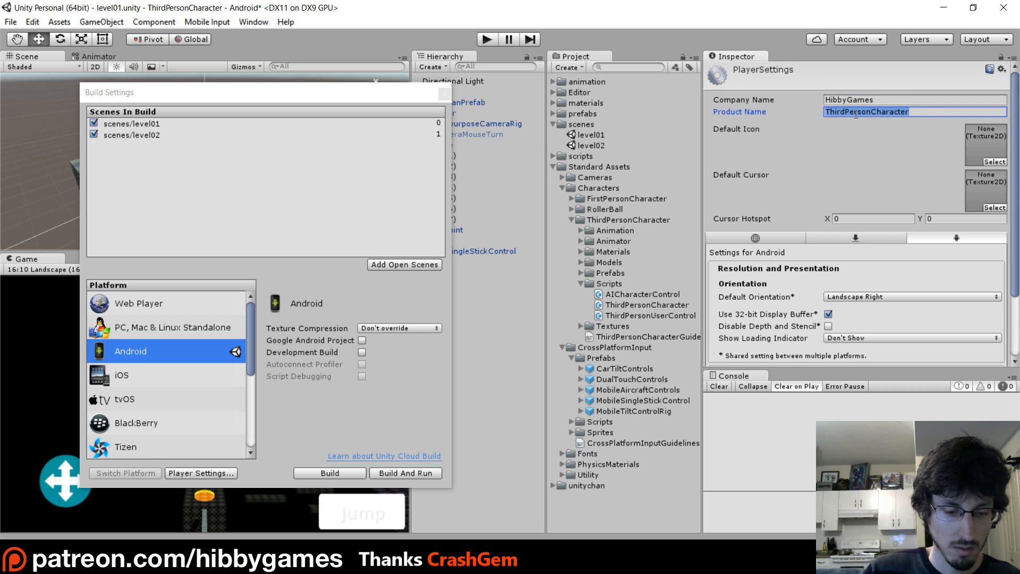
type("MobileChan")
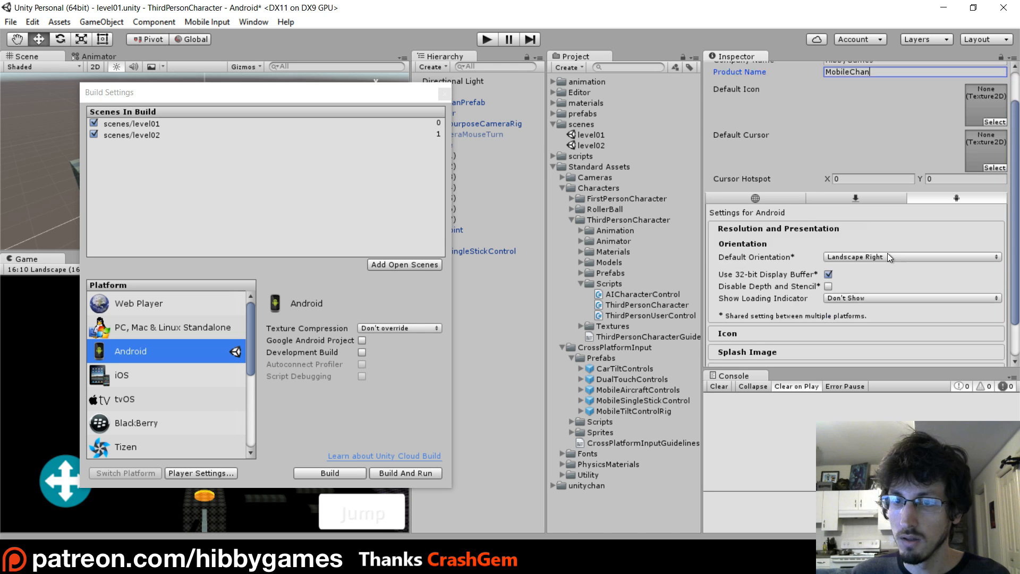
Step: Replace the Company part of the Android bundle identifier with the copied company name HibbyGames
scroll(887, 253, "down", 3)
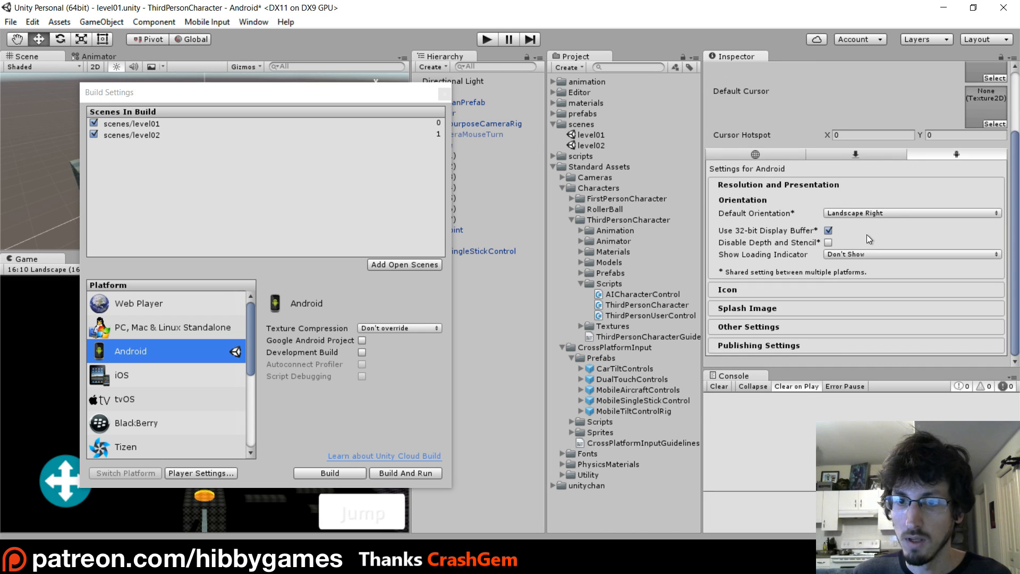
left_click(779, 328)
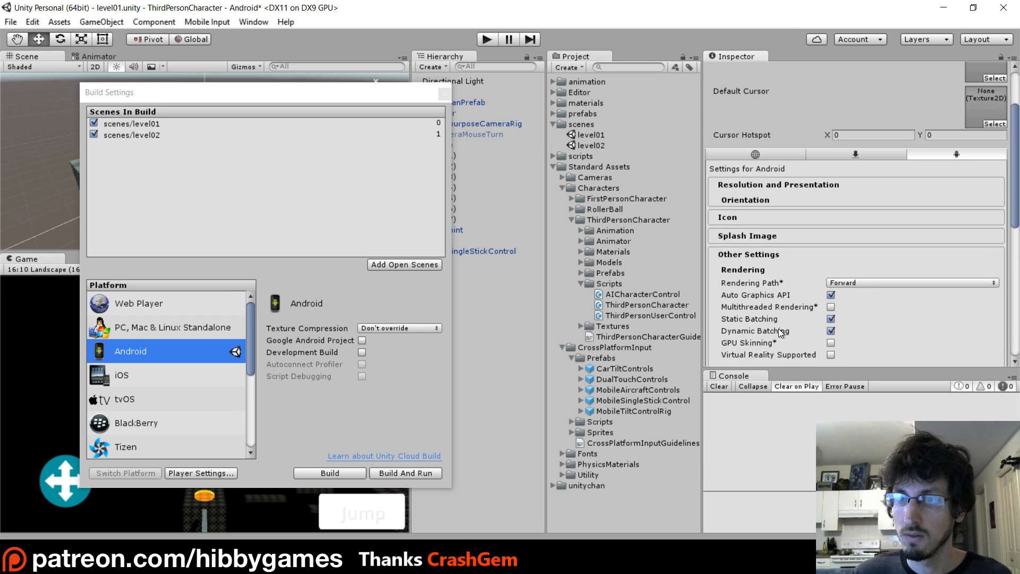
scroll(924, 277, "down", 5)
scroll(923, 275, "up", 2)
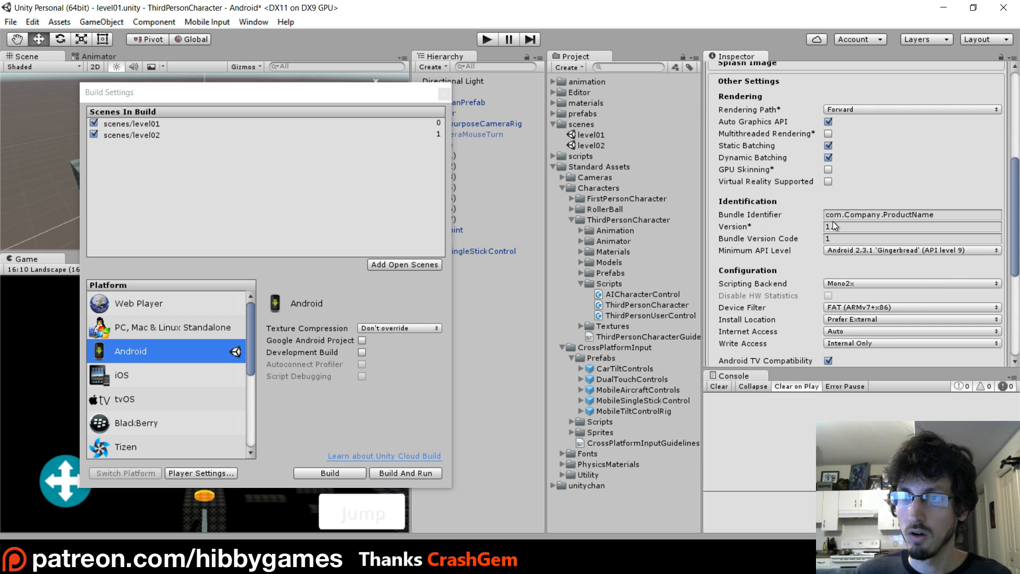
left_click(867, 215)
scroll(896, 196, "up", 9)
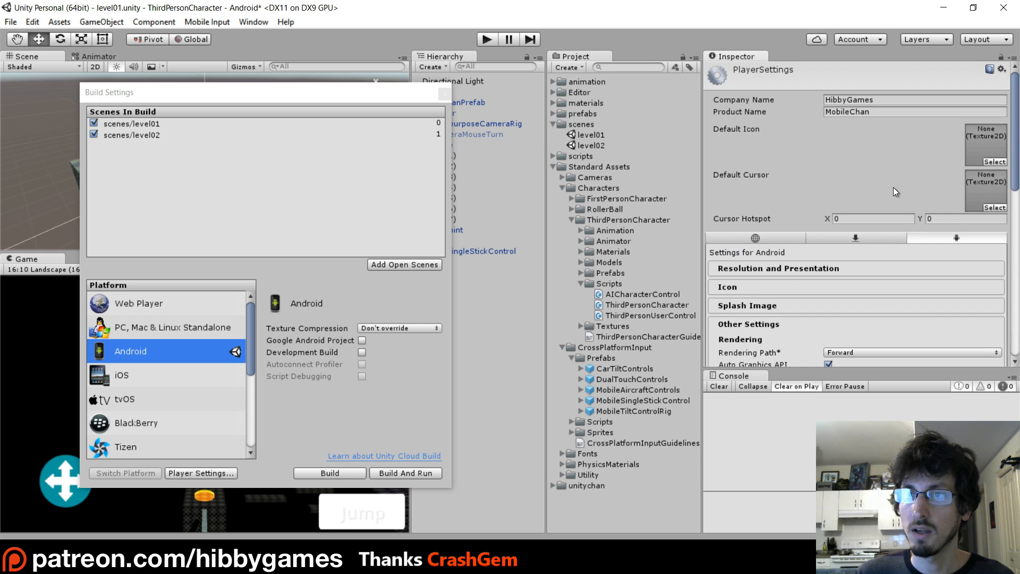
left_click(855, 99)
key("ctrl+c")
scroll(888, 230, "down", 10)
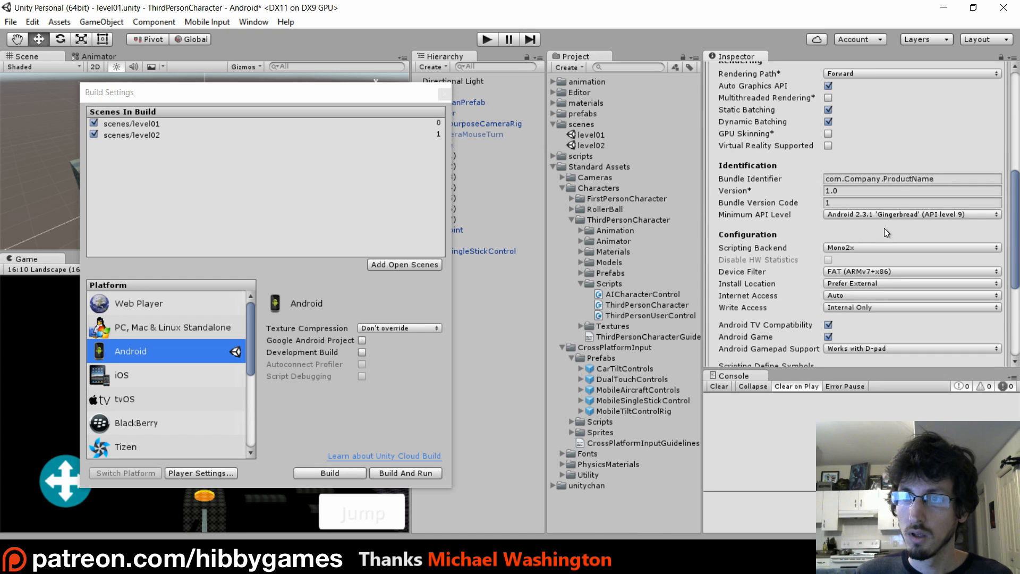
left_click(856, 179)
key("ctrl+v")
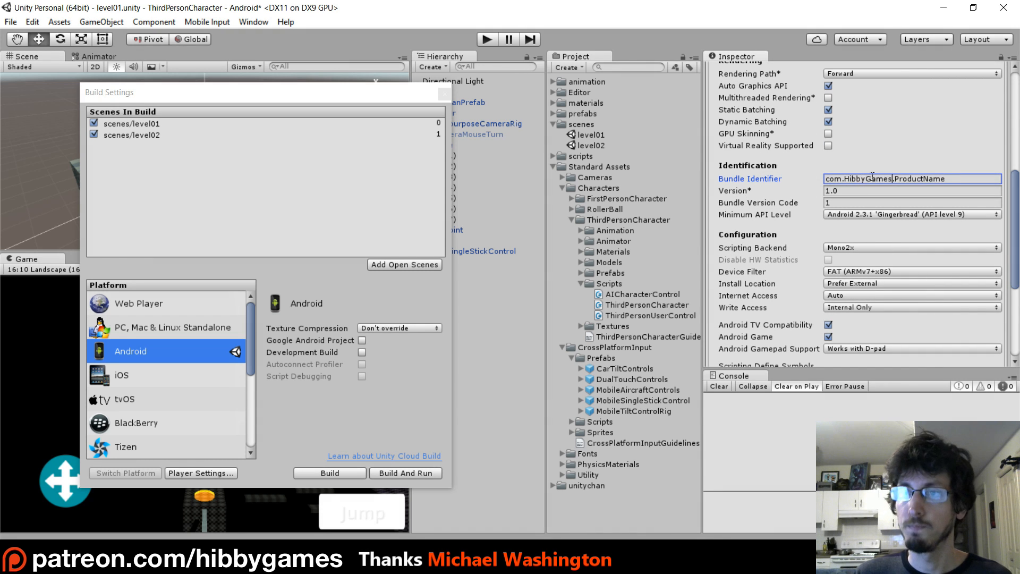
Step: Replace the ProductName part of the bundle identifier with the copied name MobileChan, and close the build settings
scroll(886, 157, "up", 10)
left_click(862, 73)
key("ctrl+c")
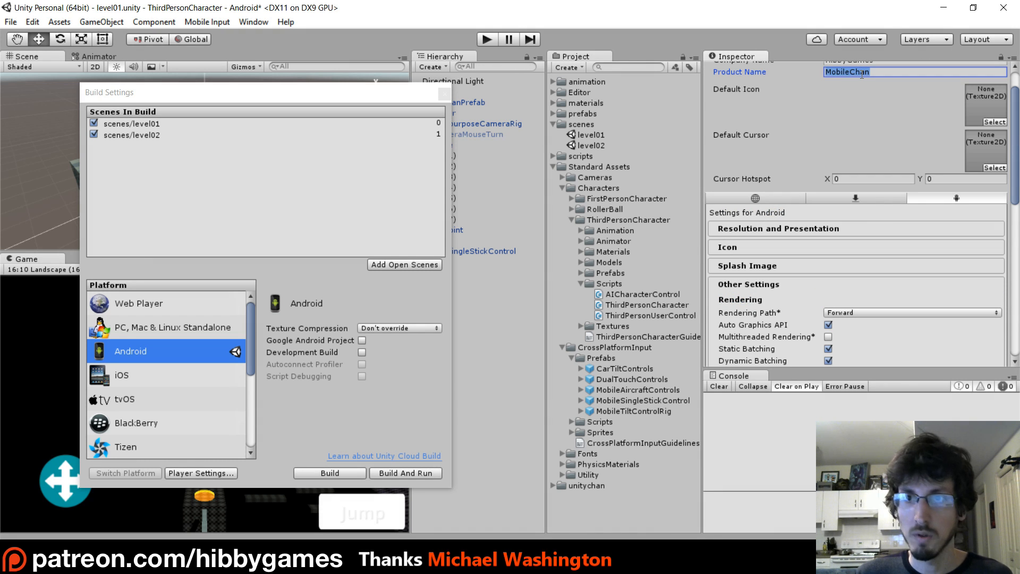
scroll(898, 202, "down", 10)
double_click(925, 178)
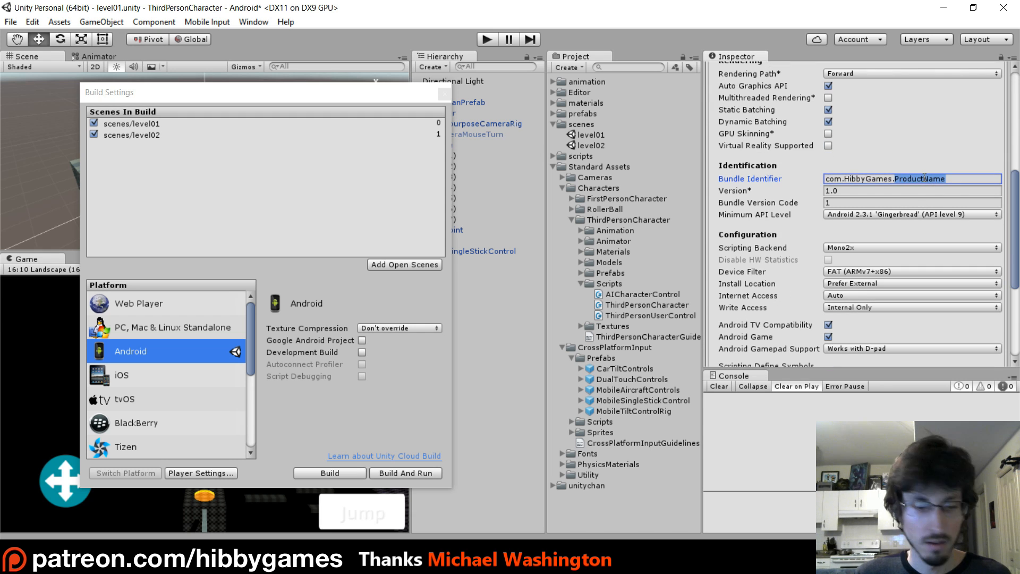
key("ctrl+v")
scroll(911, 199, "up", 7)
scroll(882, 200, "down", 1)
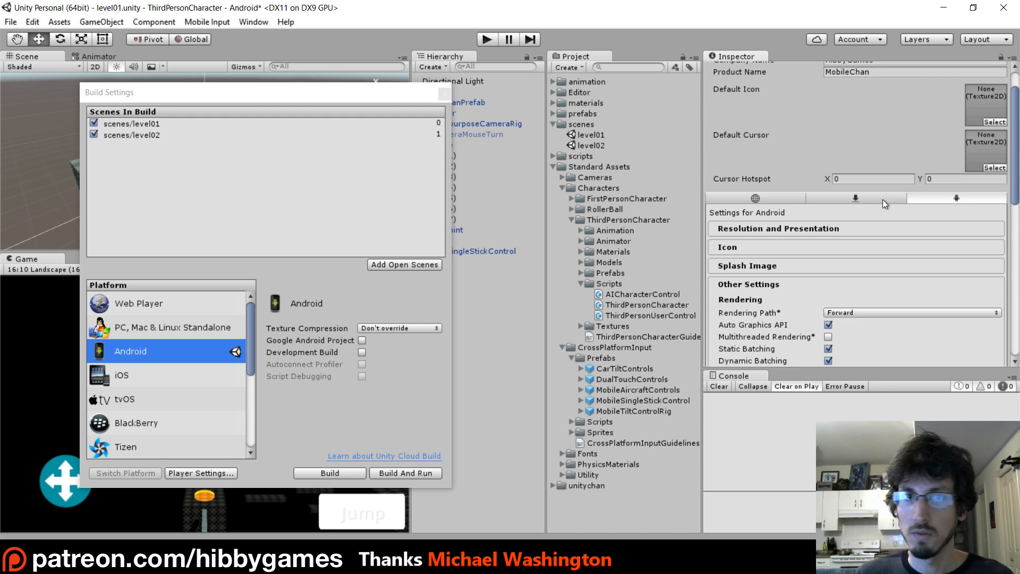
scroll(883, 199, "up", 1)
left_click(444, 94)
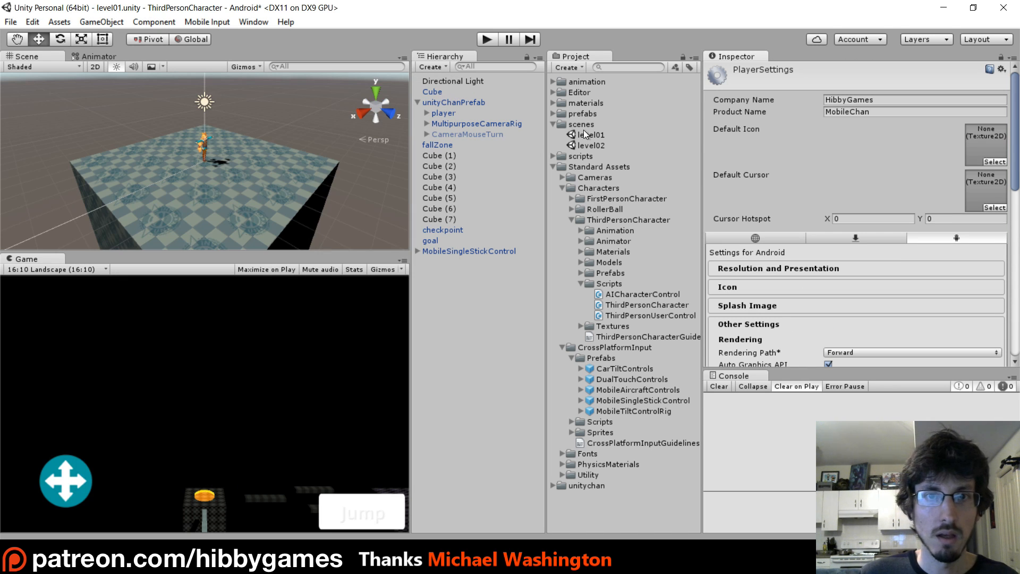
Step: Play-test the level with the on-screen mobile controls, and stop the game
left_click(489, 41)
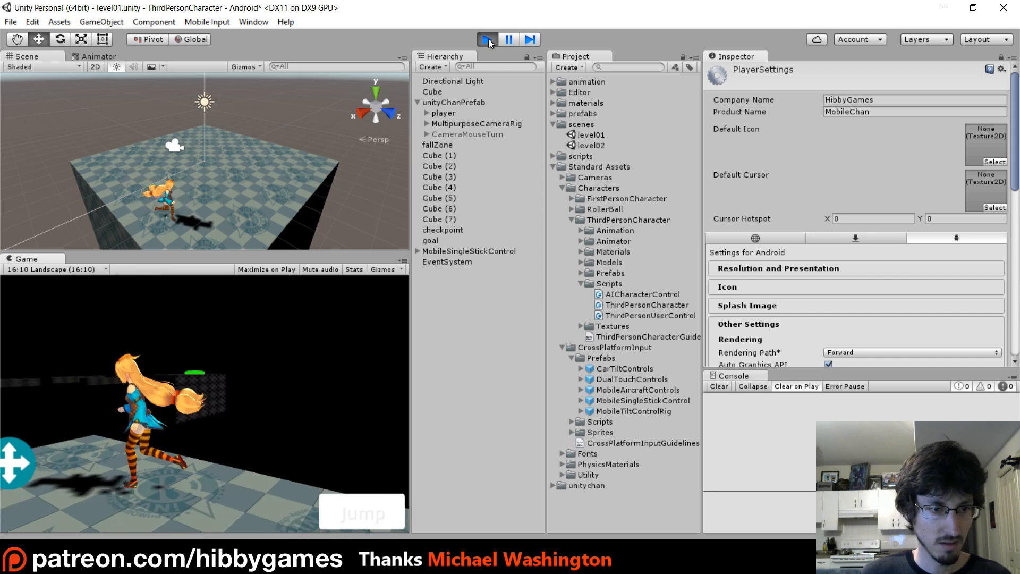
left_click(487, 40)
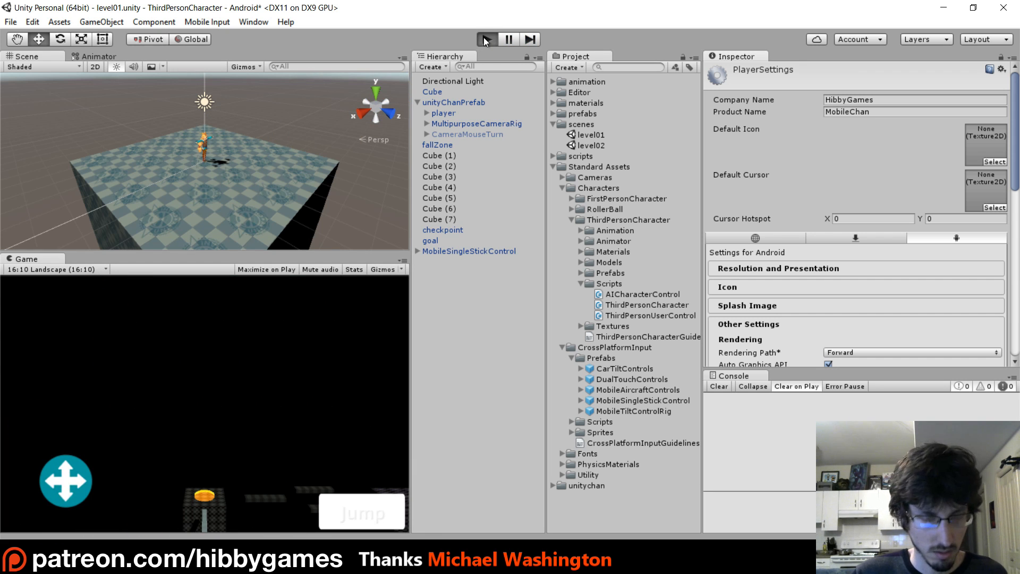
Step: Run the game and pause it with the character facing the camera, and enlarge the Game view
left_click(486, 40)
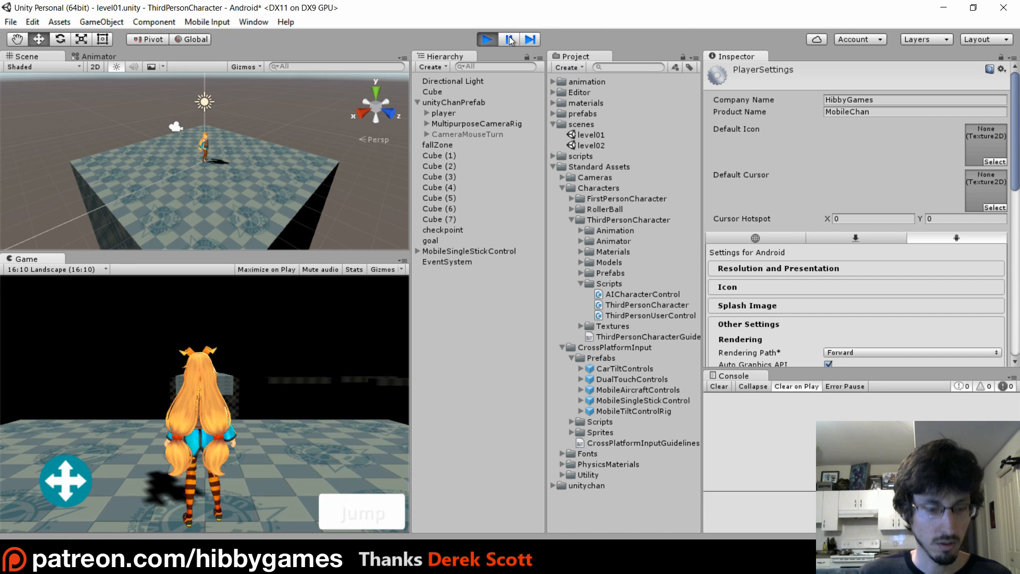
left_click(509, 40)
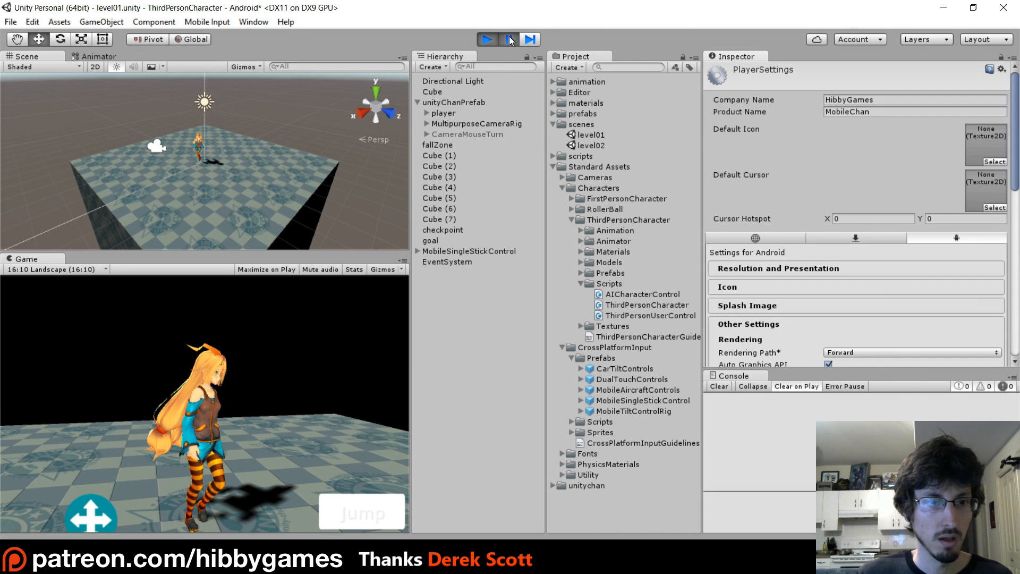
left_click(510, 36)
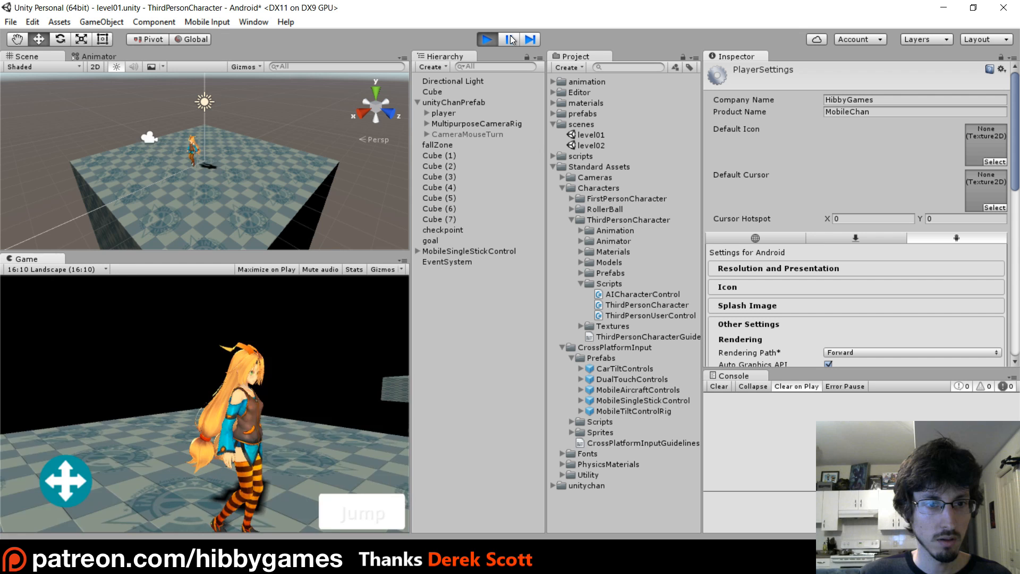
left_click(511, 36)
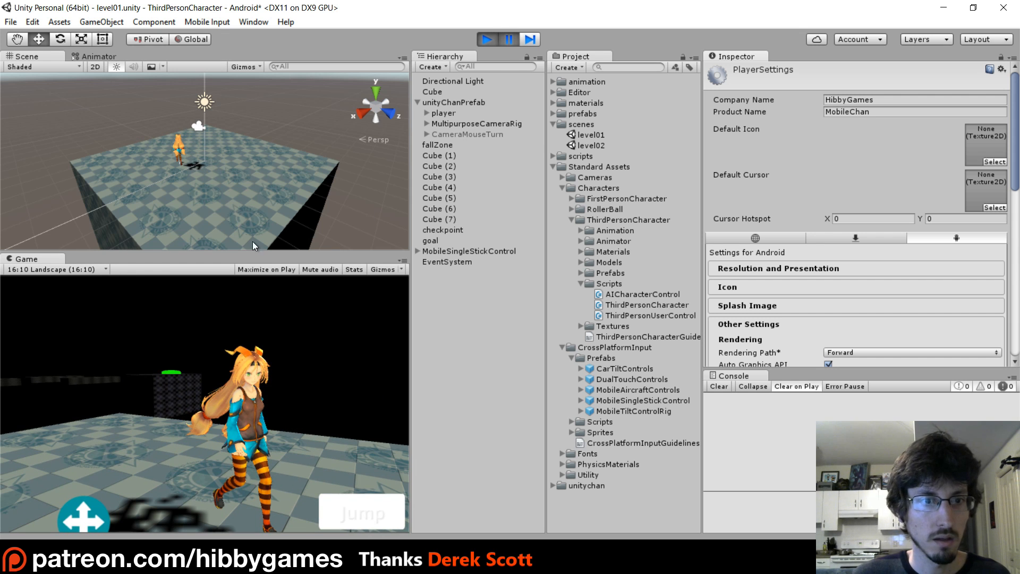
left_click_drag(261, 251, 273, 123)
left_click_drag(410, 283, 507, 284)
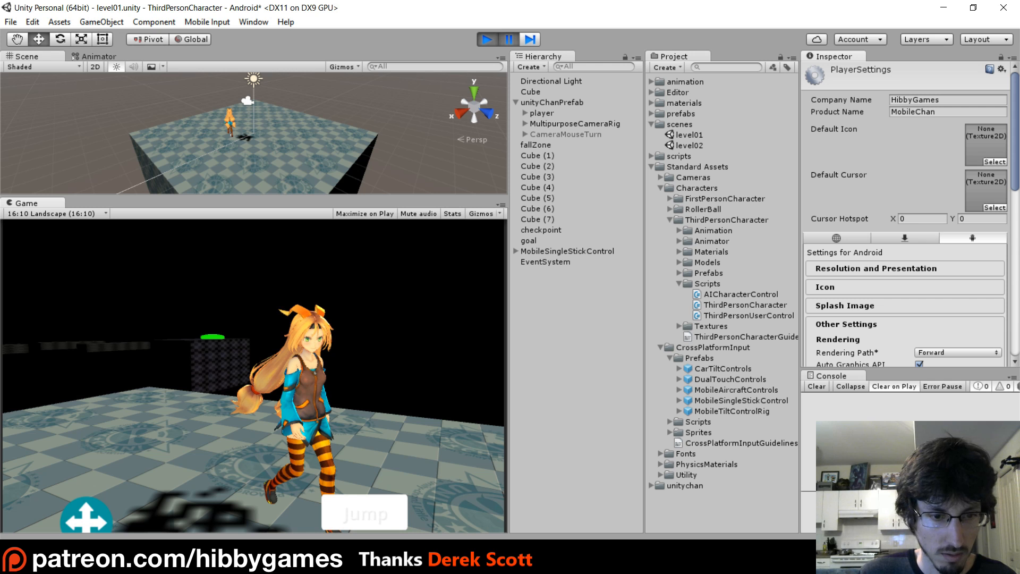
Step: Snip the character's head from the paused game with Snipping Tool and save it to the Desktop as the PNG file Capture
left_click(275, 114)
left_click_drag(351, 293, 269, 367)
left_click(215, 198)
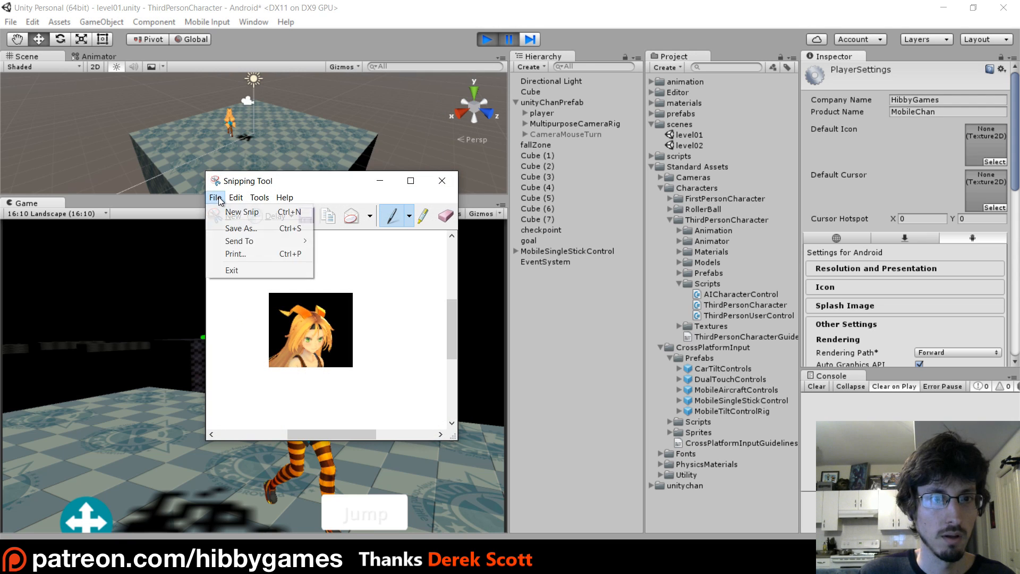
left_click(237, 229)
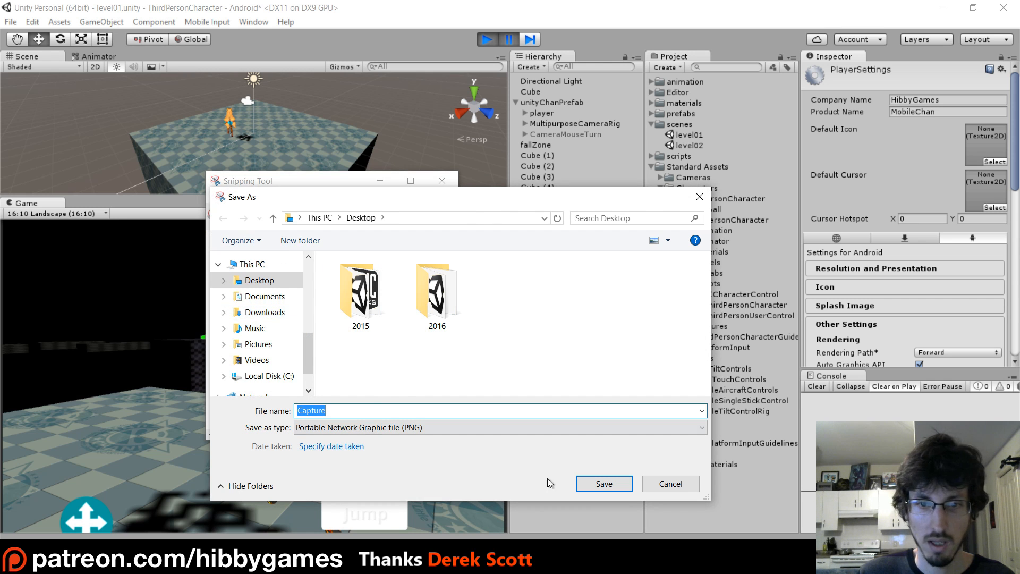
left_click(604, 483)
left_click(444, 180)
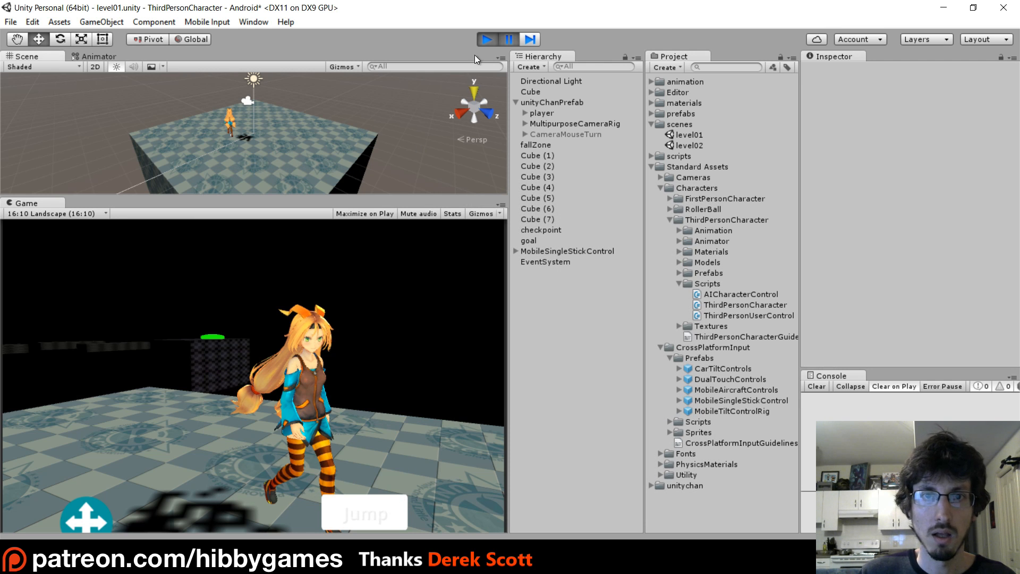
Step: Stop the running game and close the Snipping Tool window
left_click(485, 39)
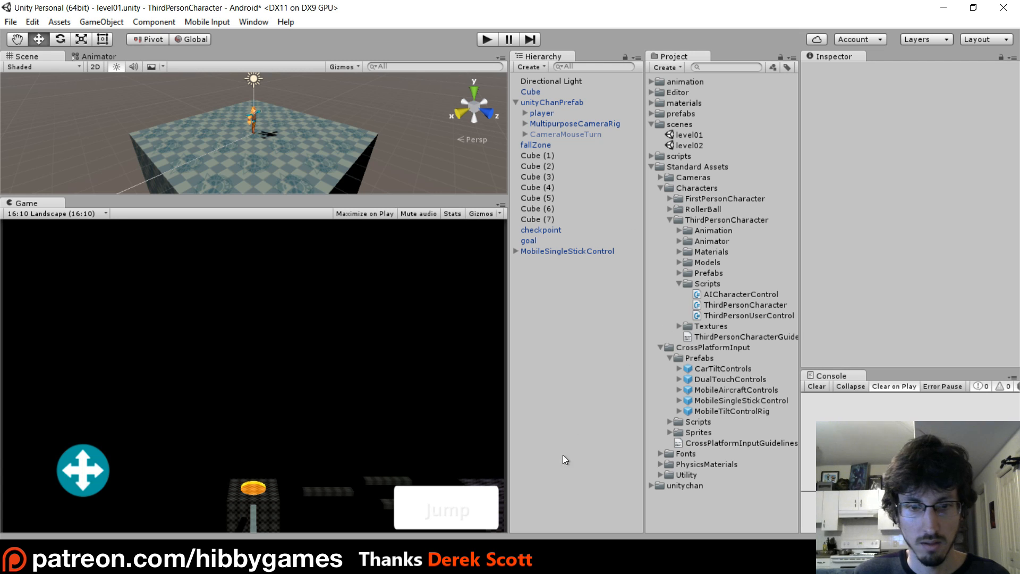
left_click(373, 561)
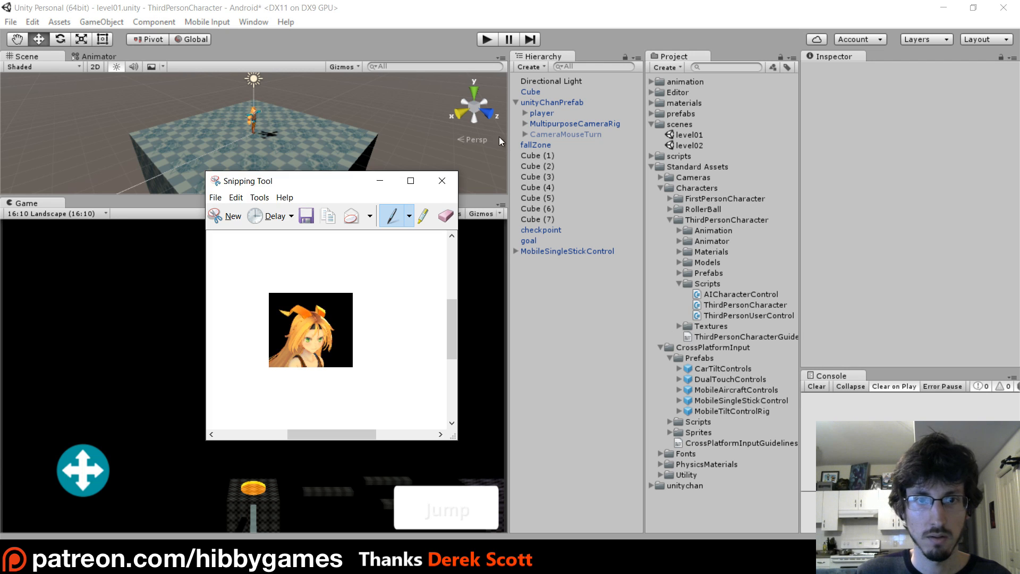
left_click(444, 182)
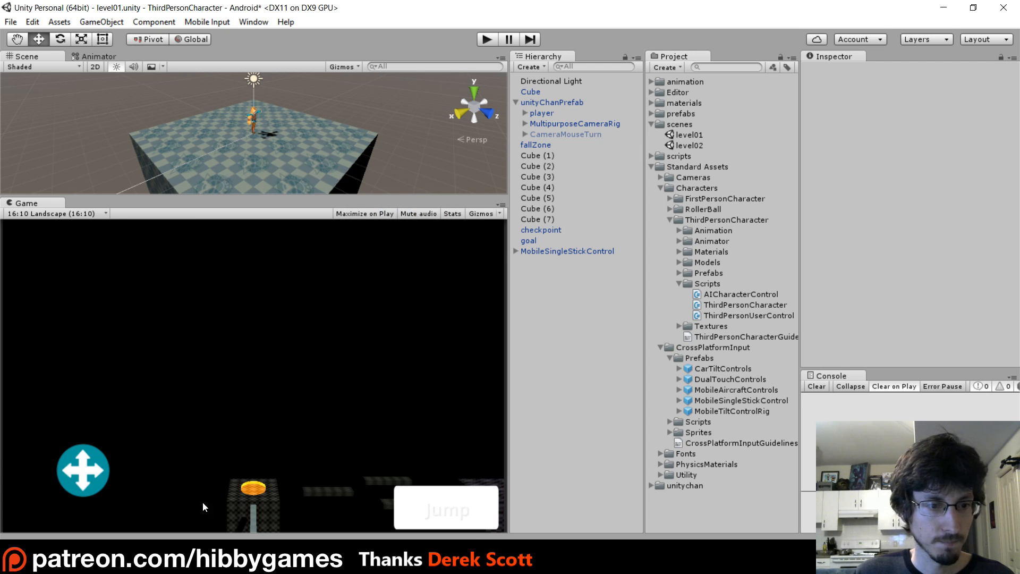
Step: Collapse the scenes and Standard Assets folders, and import the Capture image from the Desktop folder into the project's root
left_click(287, 561)
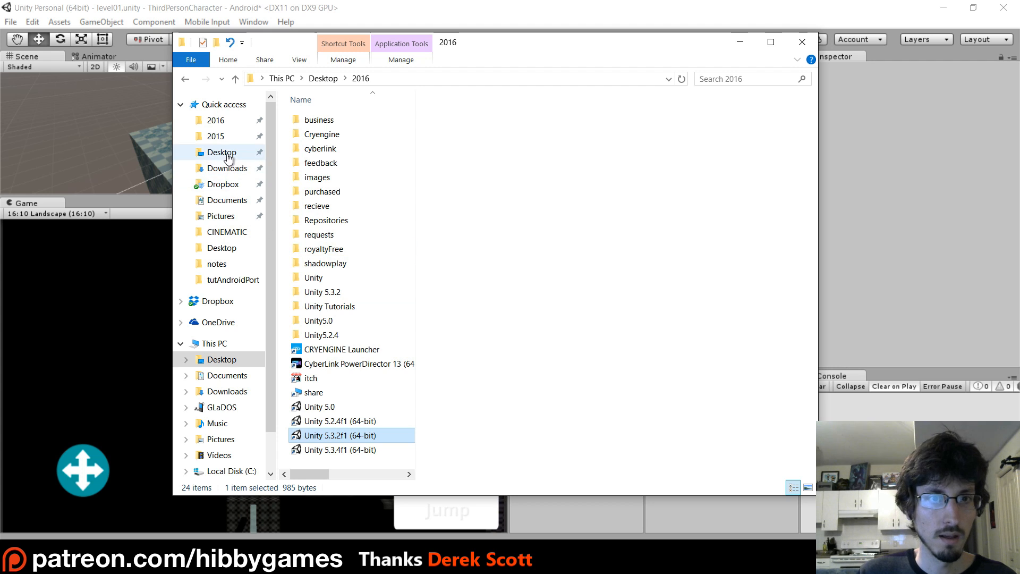
left_click(223, 153)
left_click_drag(509, 50, 253, 46)
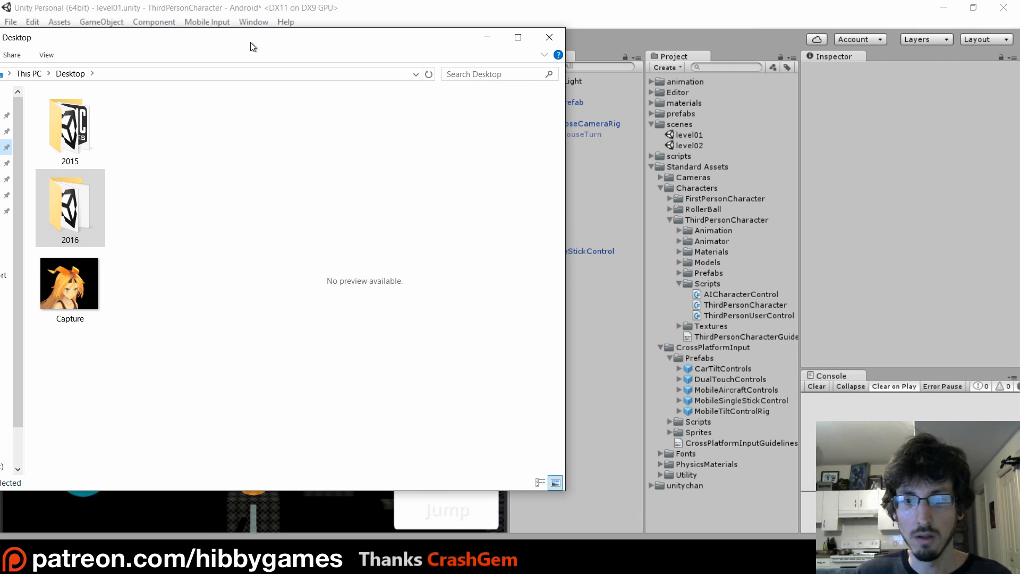
left_click(652, 124)
left_click(653, 146)
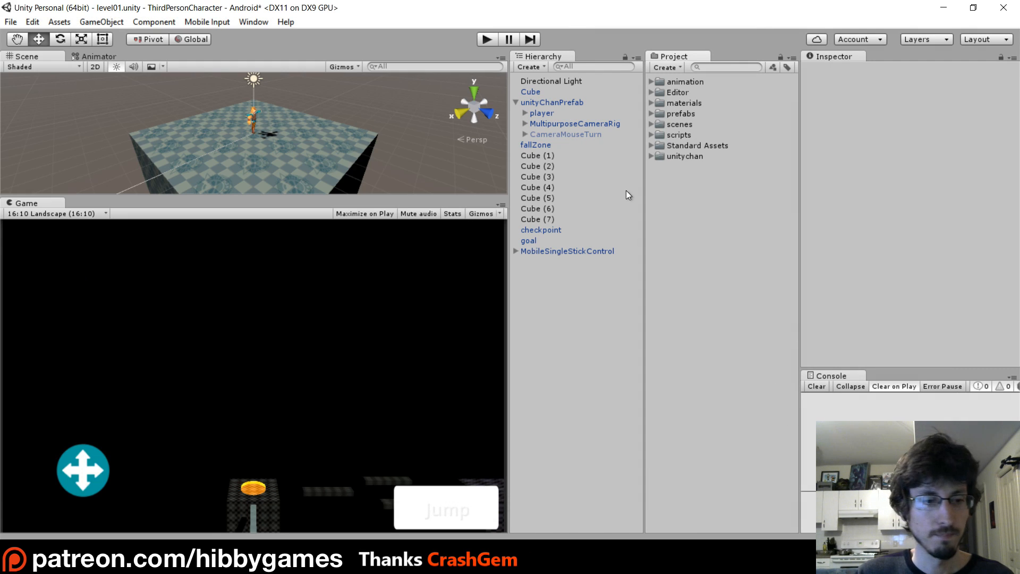
key("alt+Tab")
left_click_drag(85, 316, 731, 341)
left_click(695, 280)
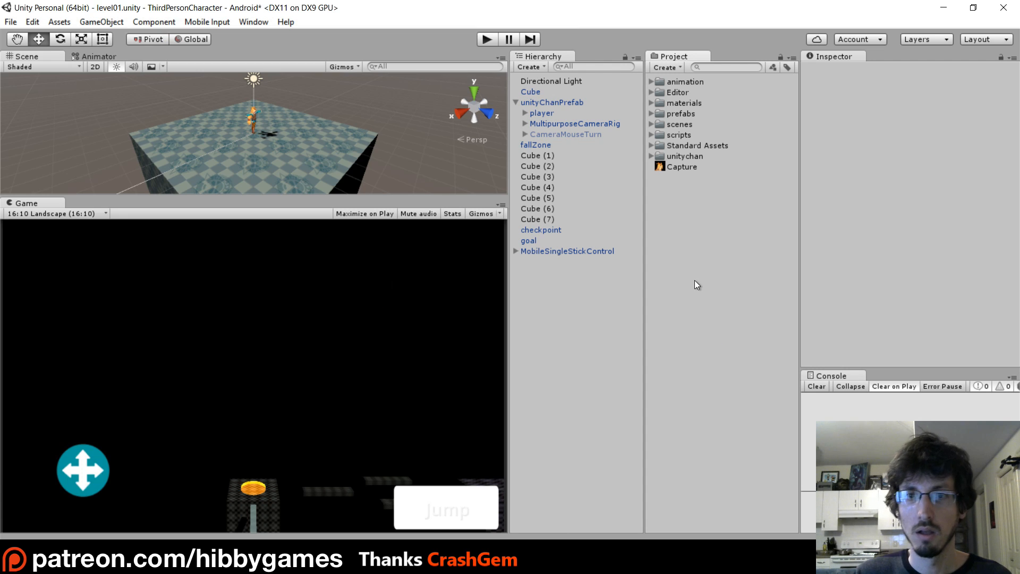
Step: Set the Capture texture as the Default Icon in the Android player settings
left_click(10, 22)
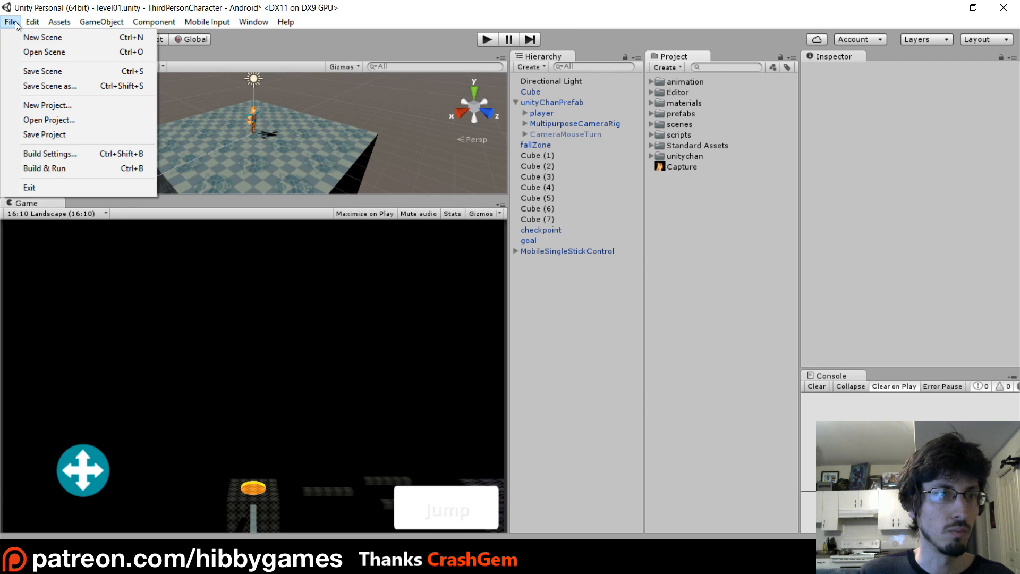
left_click(55, 154)
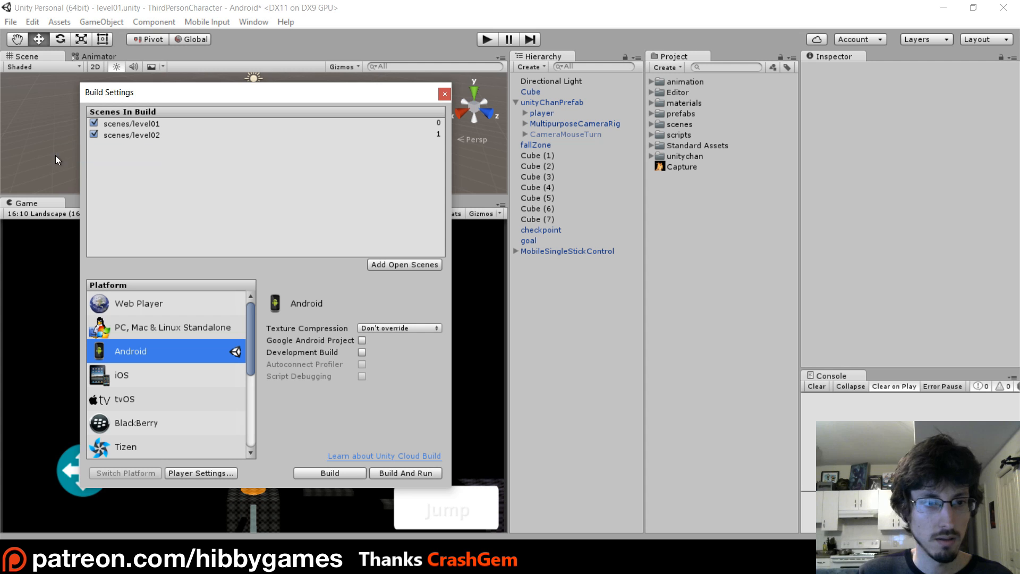
left_click(203, 475)
left_click(995, 162)
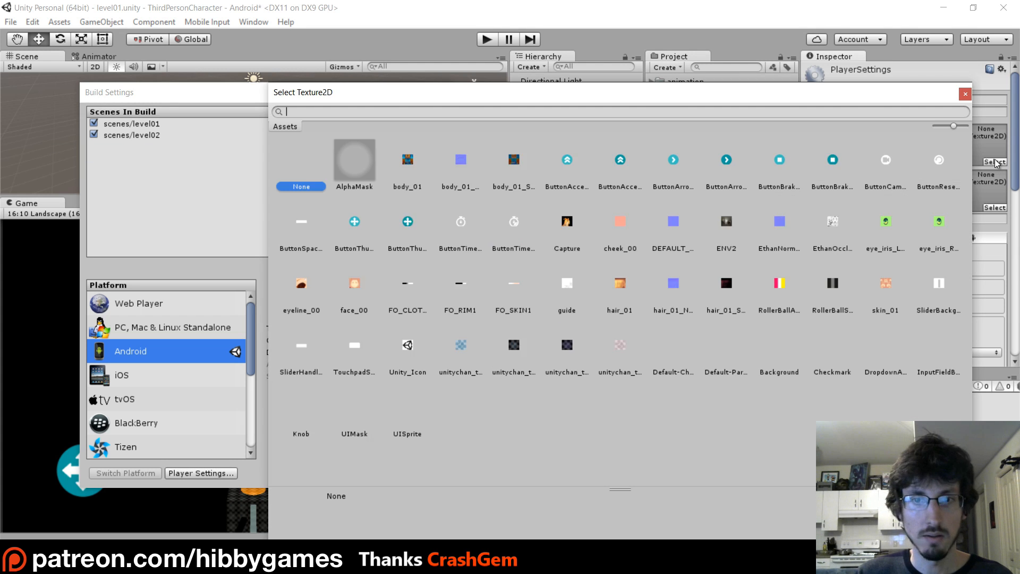
double_click(552, 240)
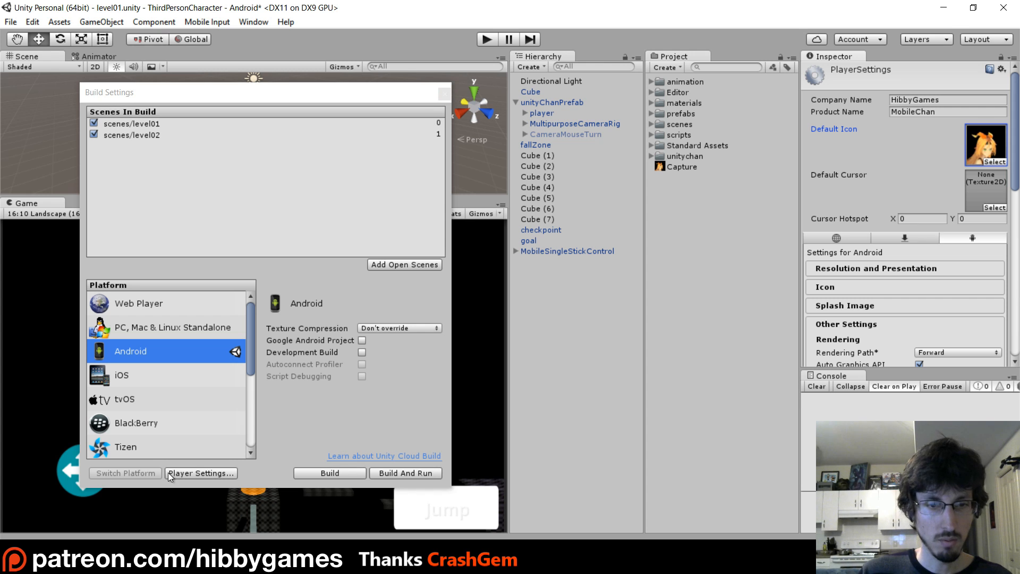
Step: Build and run the Android player, saving the apk as MobileChan in the ThirdPersonCharacter folder
left_click(394, 474)
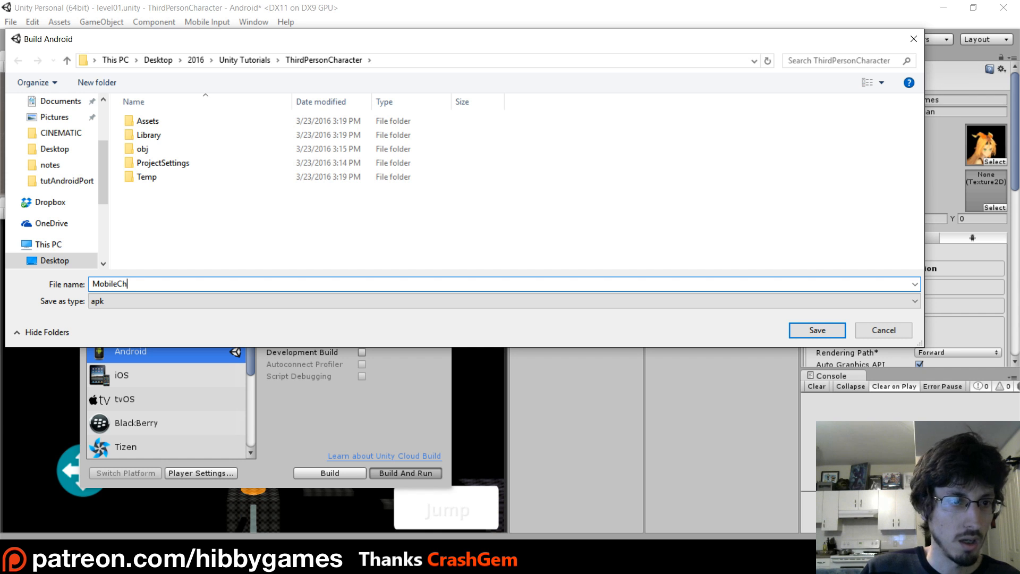
left_click(799, 324)
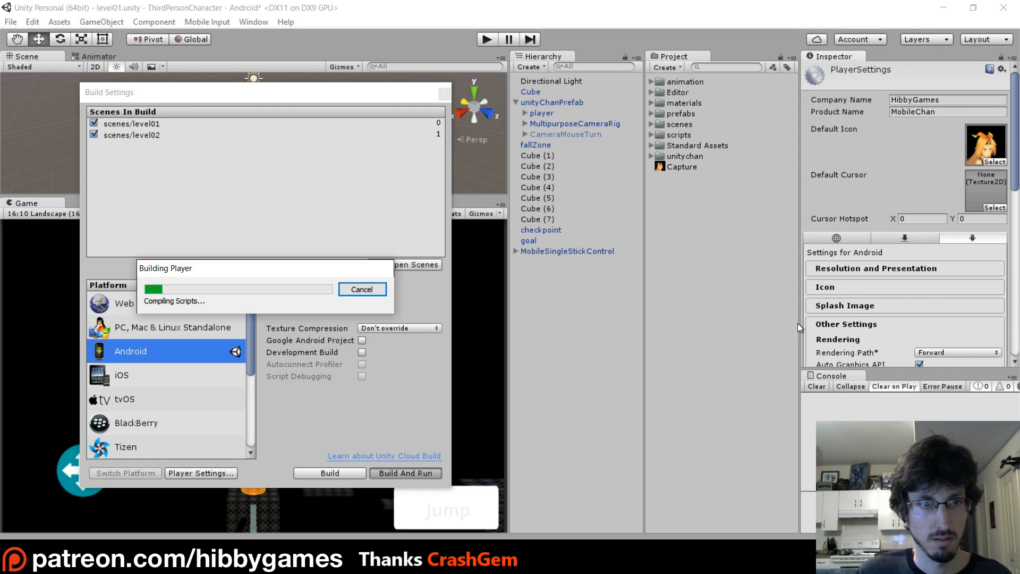